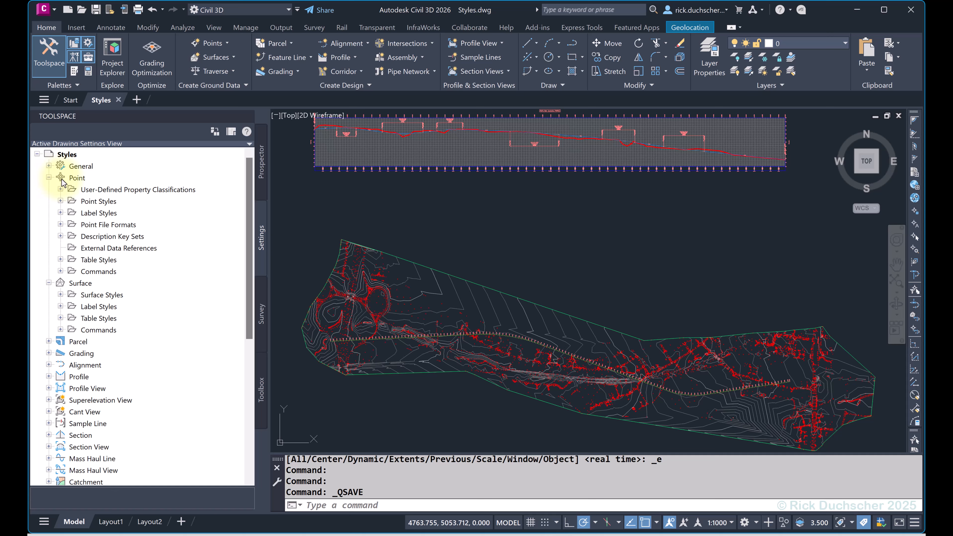
# Expand the Point Styles collection under the Point object in the drawing settings.
pyautogui.click(77, 178)
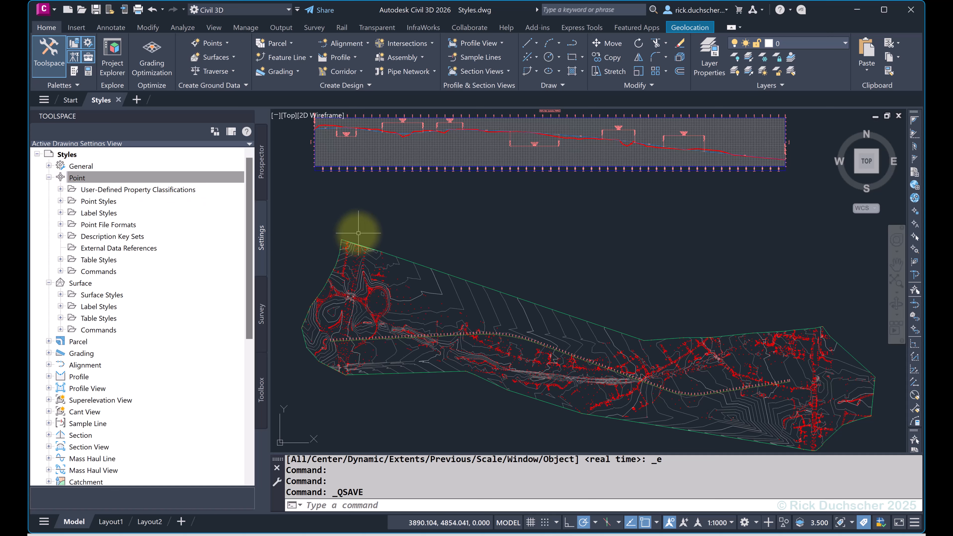
pyautogui.click(108, 203)
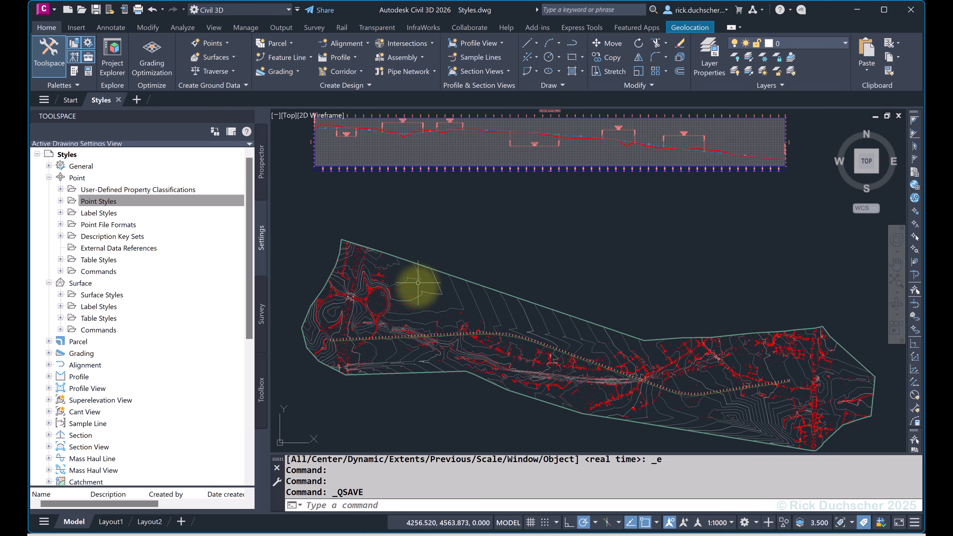
pyautogui.scroll(5, 412, 289)
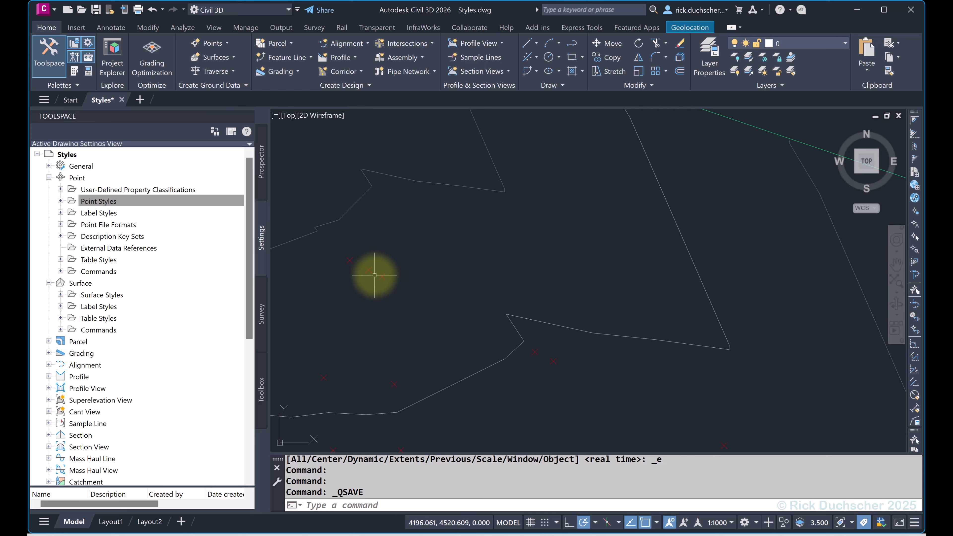
pyautogui.scroll(-5, 385, 282)
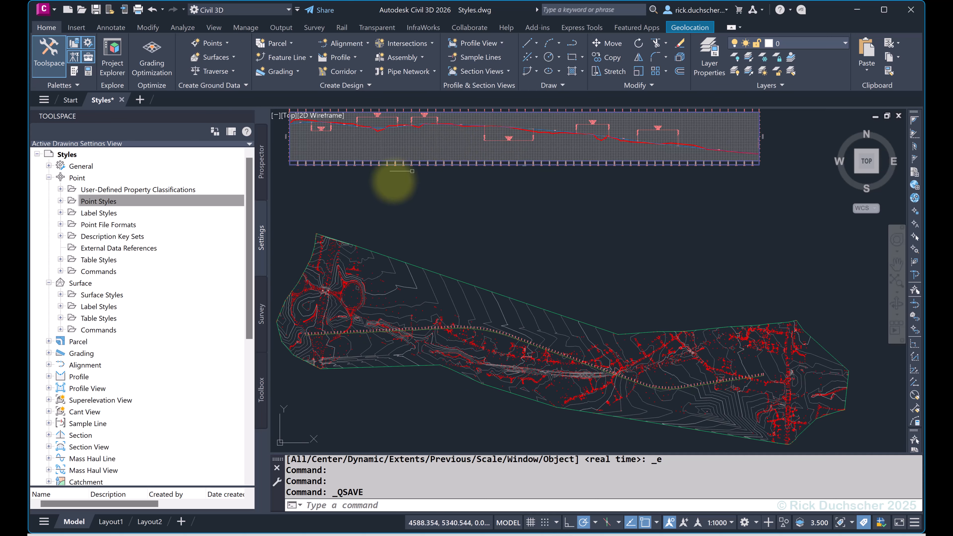
pyautogui.click(185, 201)
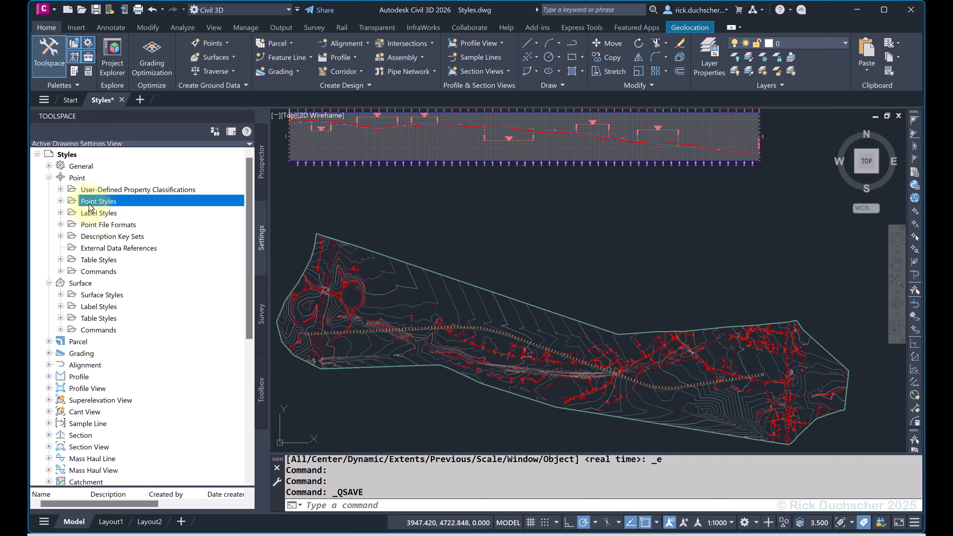
pyautogui.click(60, 200)
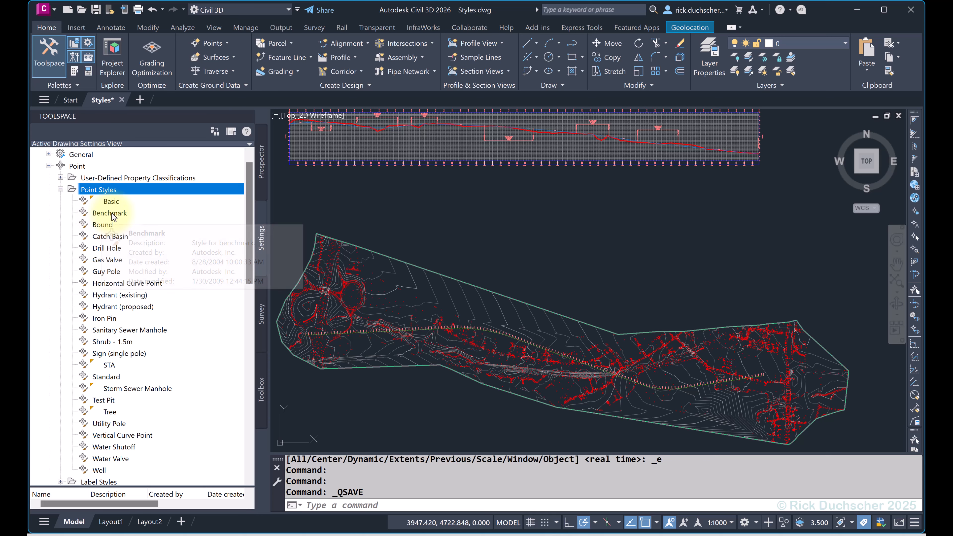
# Examine the survey point markers in the drawing and select the Basic point style.
pyautogui.scroll(6, 377, 283)
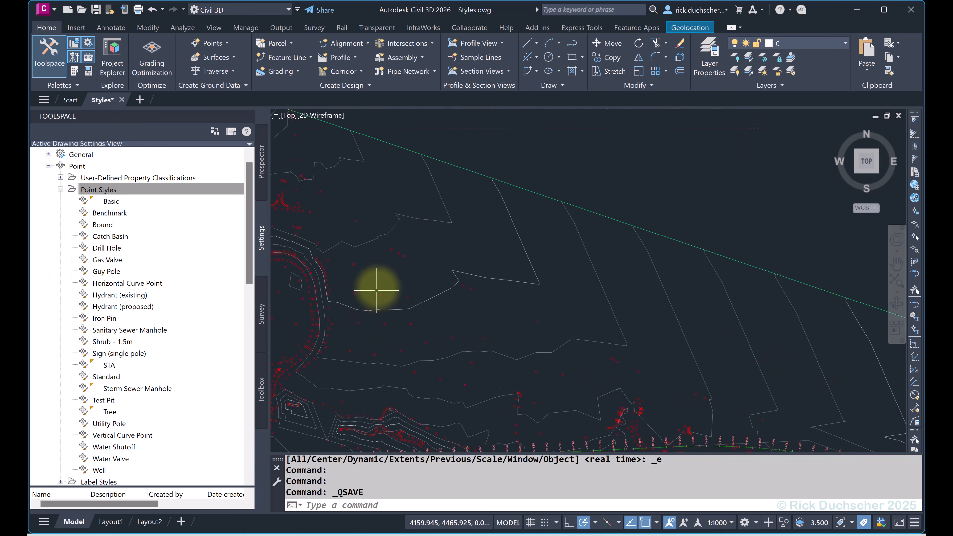
pyautogui.click(99, 212)
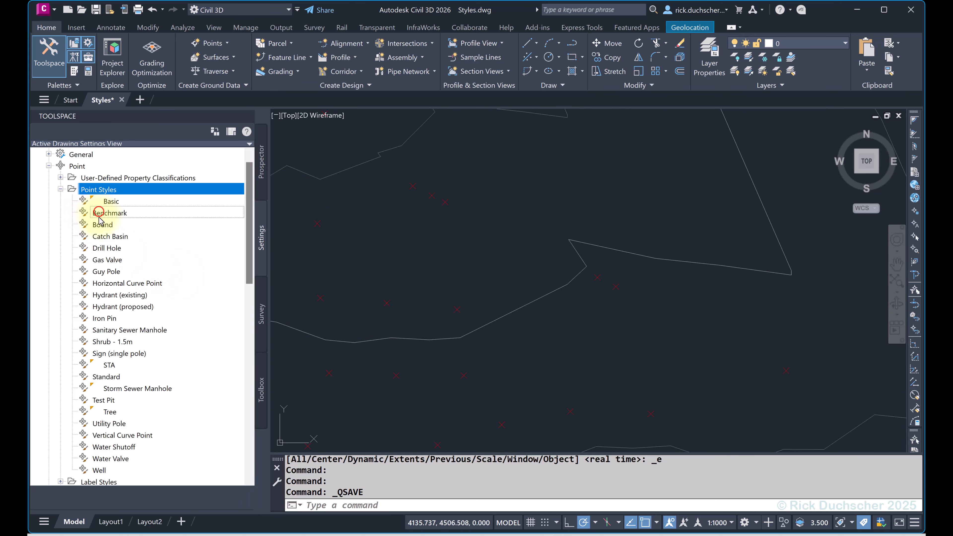
pyautogui.click(100, 236)
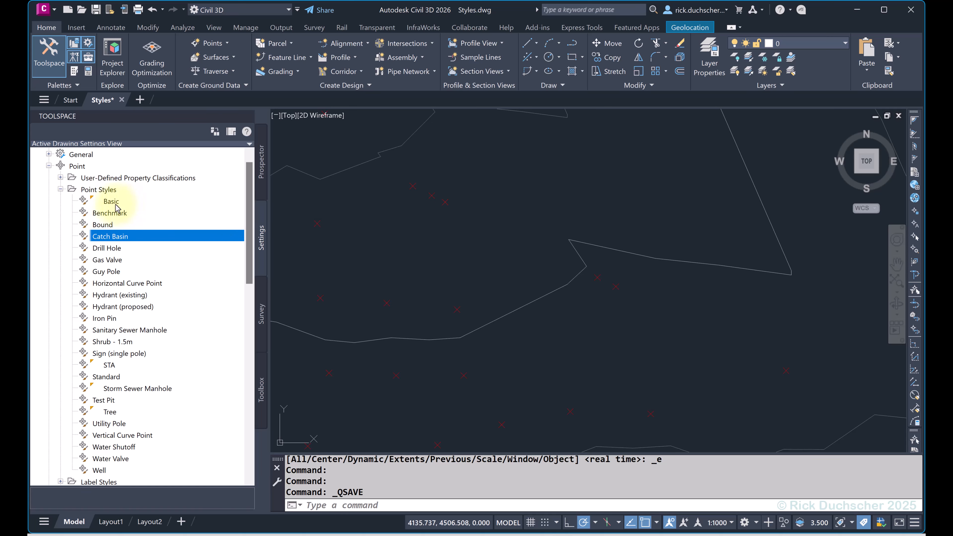
pyautogui.click(111, 202)
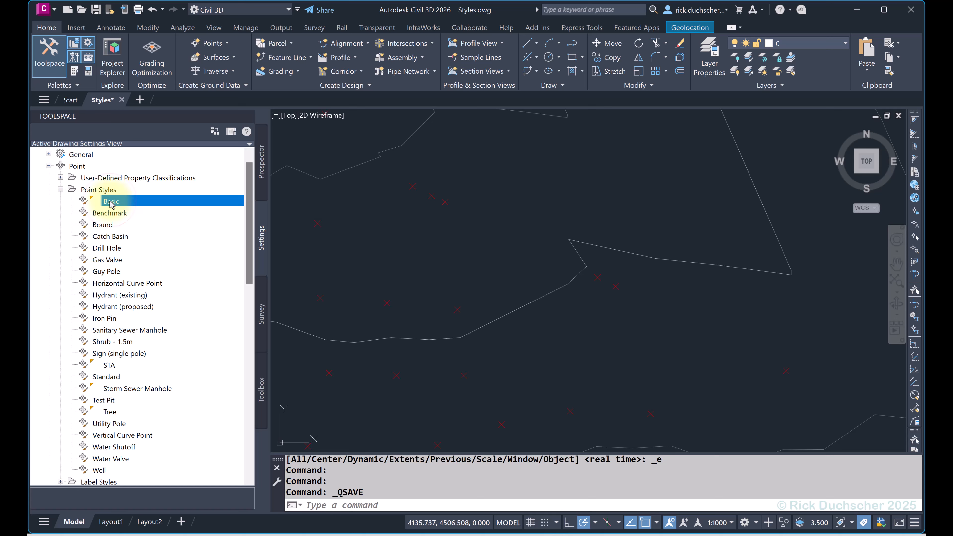
pyautogui.click(109, 202)
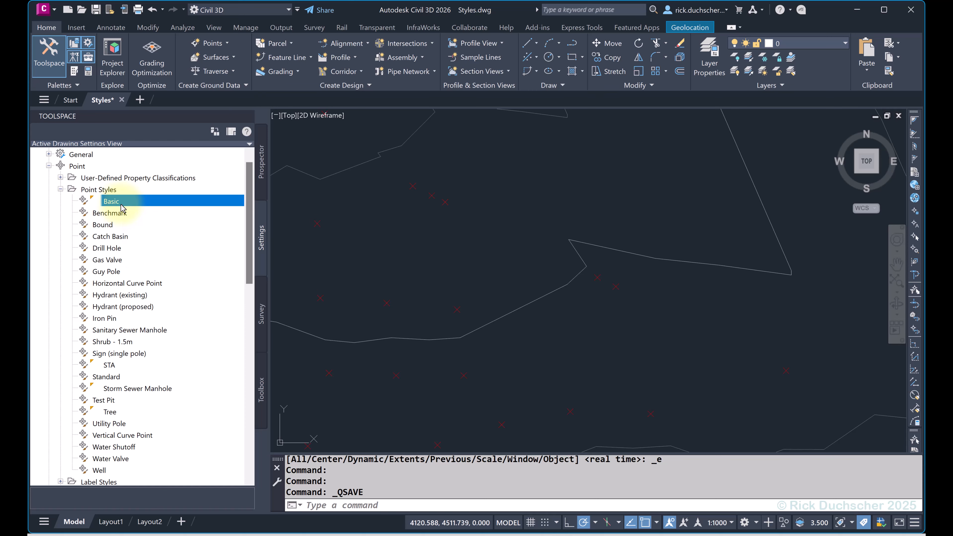
# Review the point label styles and the surface styles listed in the drawing settings.
pyautogui.scroll(-5, 121, 207)
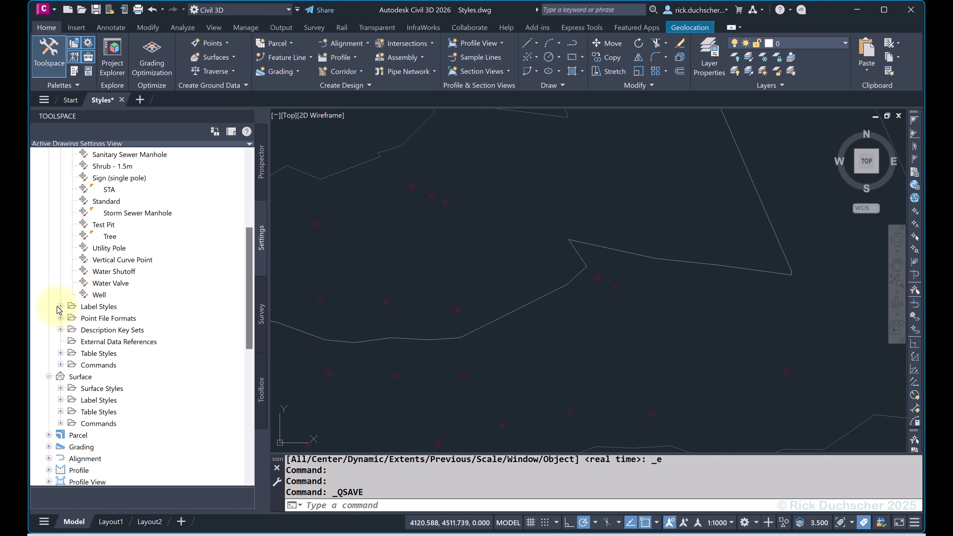
pyautogui.click(60, 306)
pyautogui.scroll(-4, 129, 354)
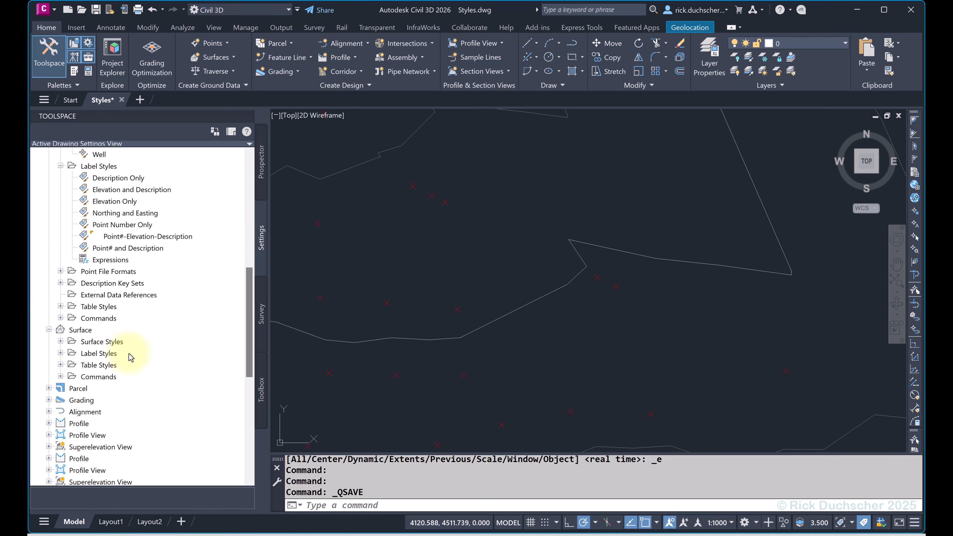
pyautogui.click(60, 341)
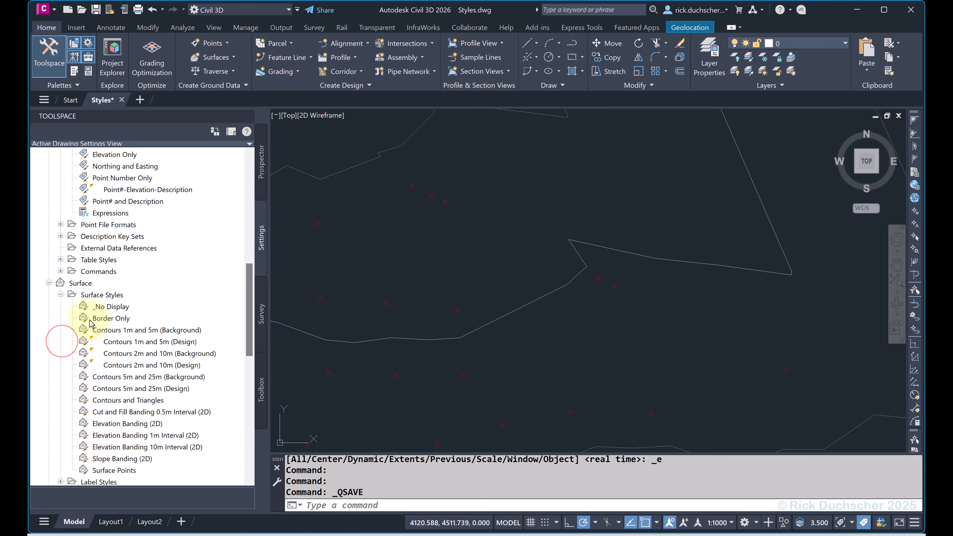
pyautogui.click(62, 295)
pyautogui.scroll(10, 113, 296)
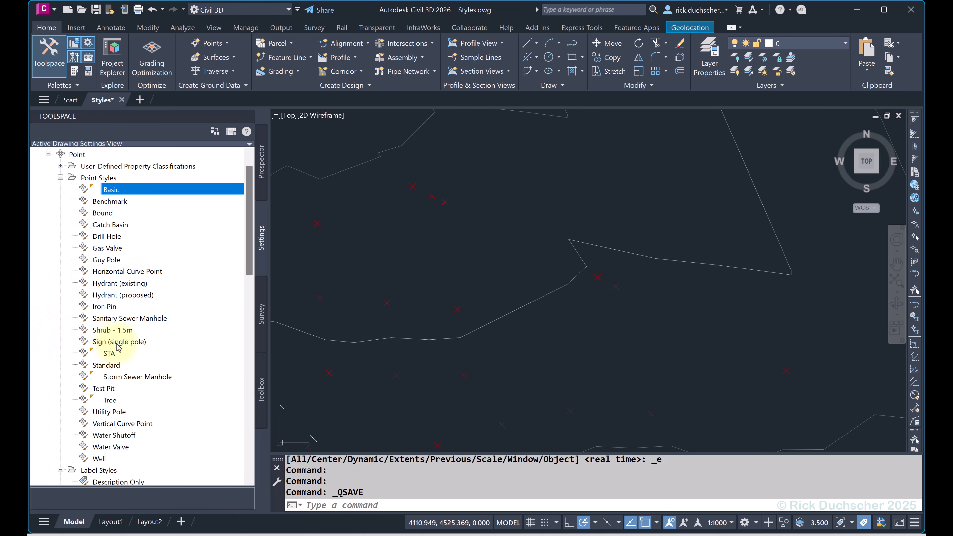
# Open the Basic point style for editing and show its marker settings.
pyautogui.rightClick(110, 191)
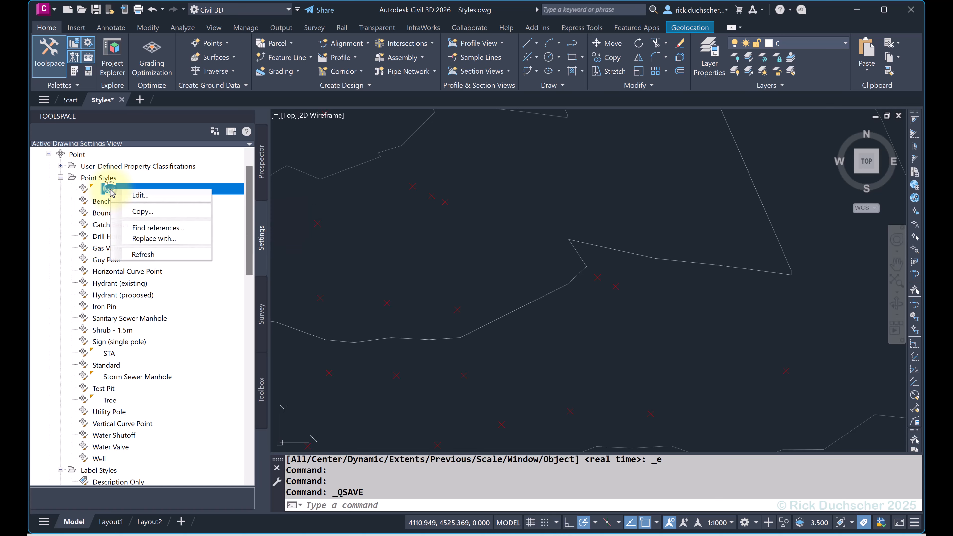
pyautogui.click(136, 196)
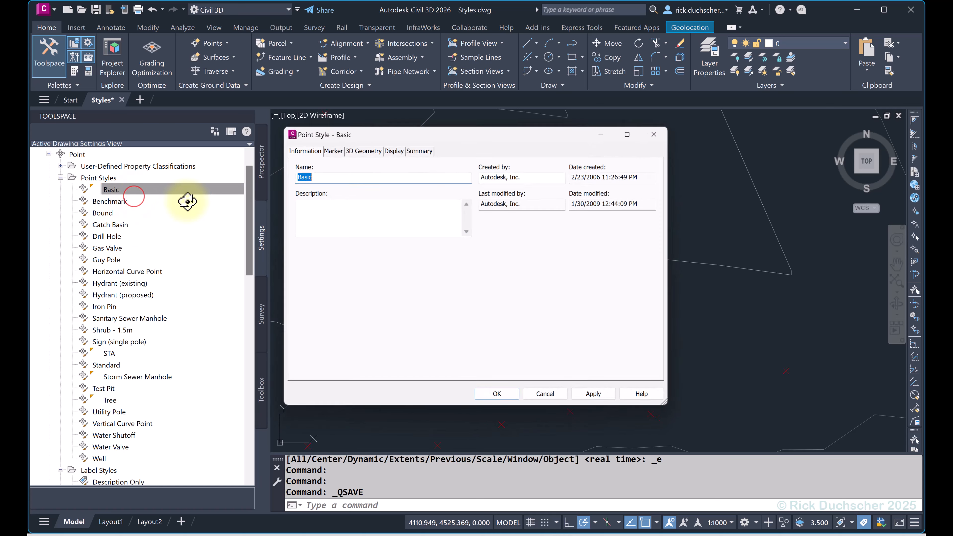
pyautogui.moveTo(381, 135); pyautogui.dragTo(415, 142)
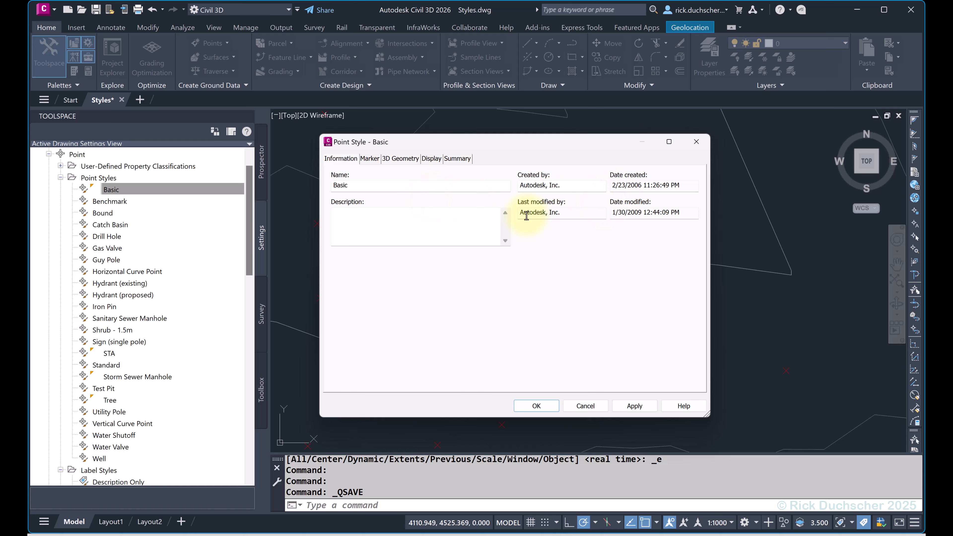
pyautogui.click(368, 160)
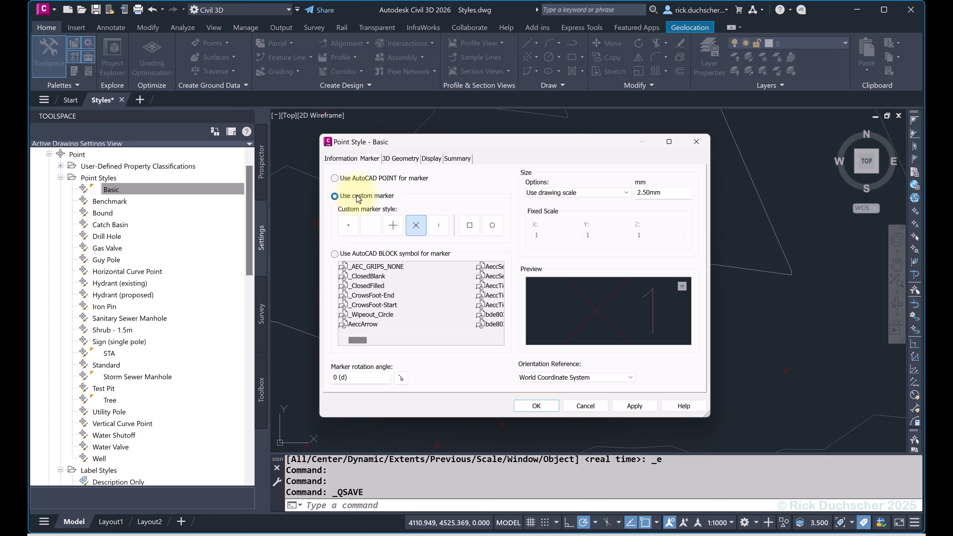
# Try the block symbol and AutoCAD POINT marker types, and set the Basic style to a custom X marker with a square.
pyautogui.click(375, 258)
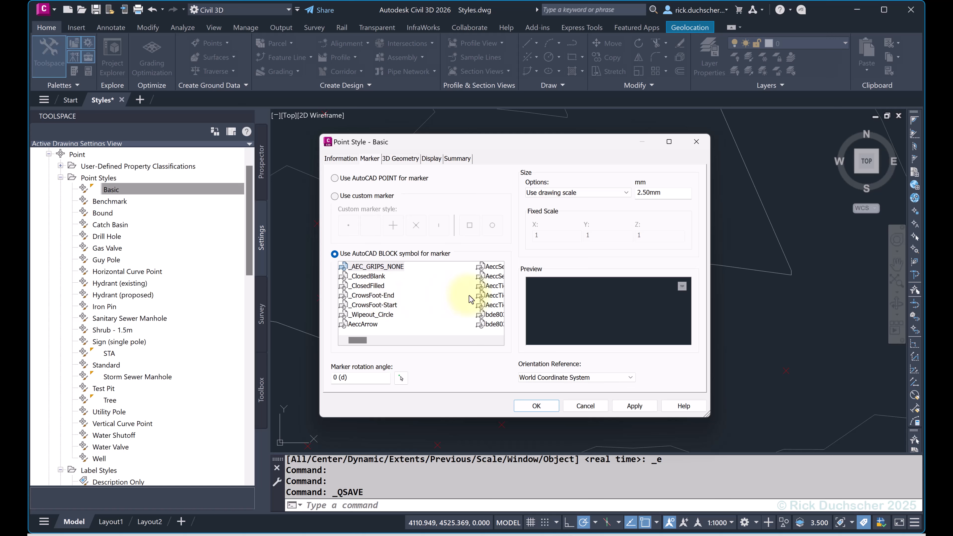
pyautogui.click(345, 197)
pyautogui.click(422, 229)
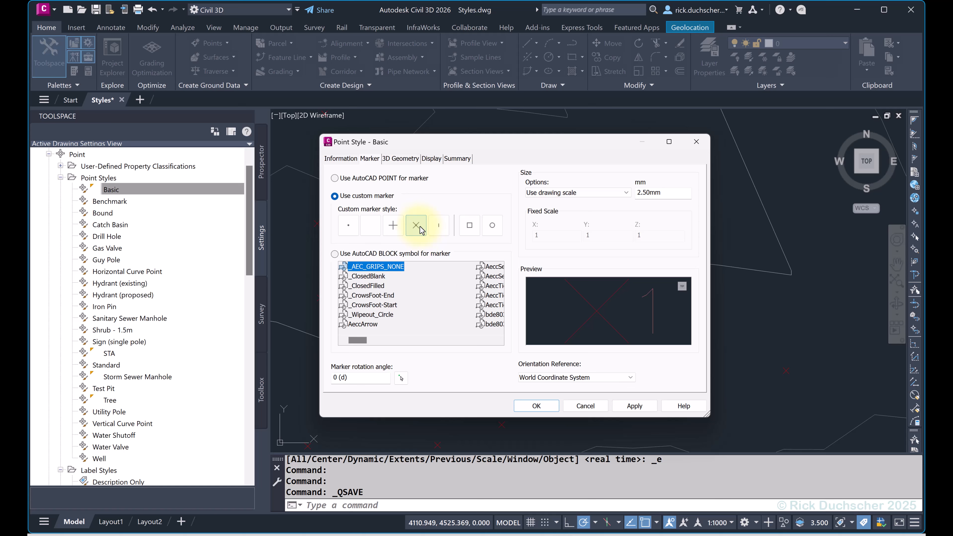
pyautogui.click(469, 225)
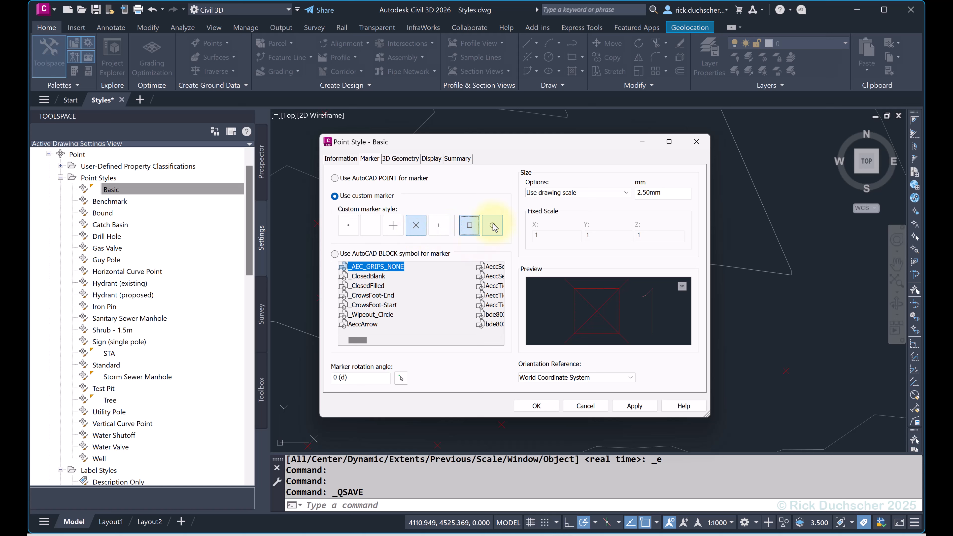
pyautogui.click(335, 178)
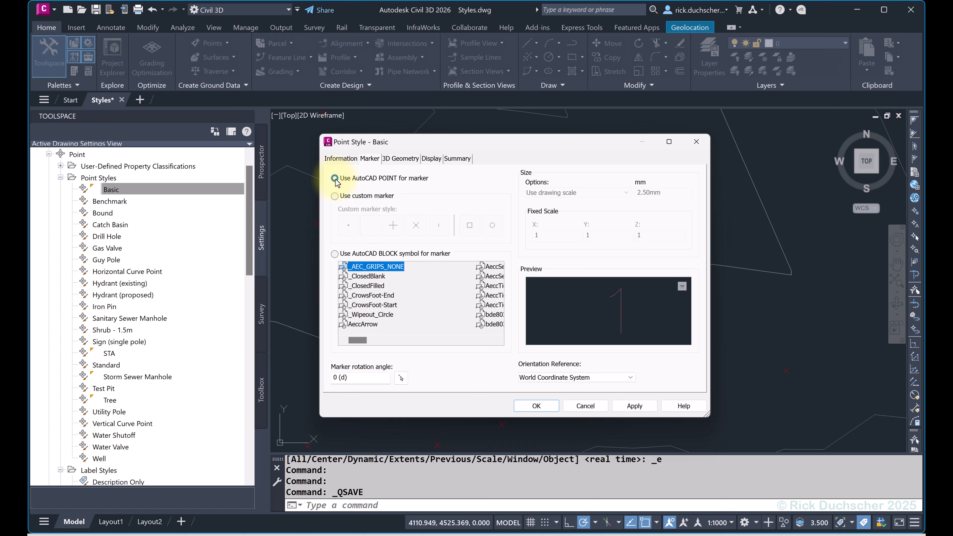
pyautogui.click(334, 196)
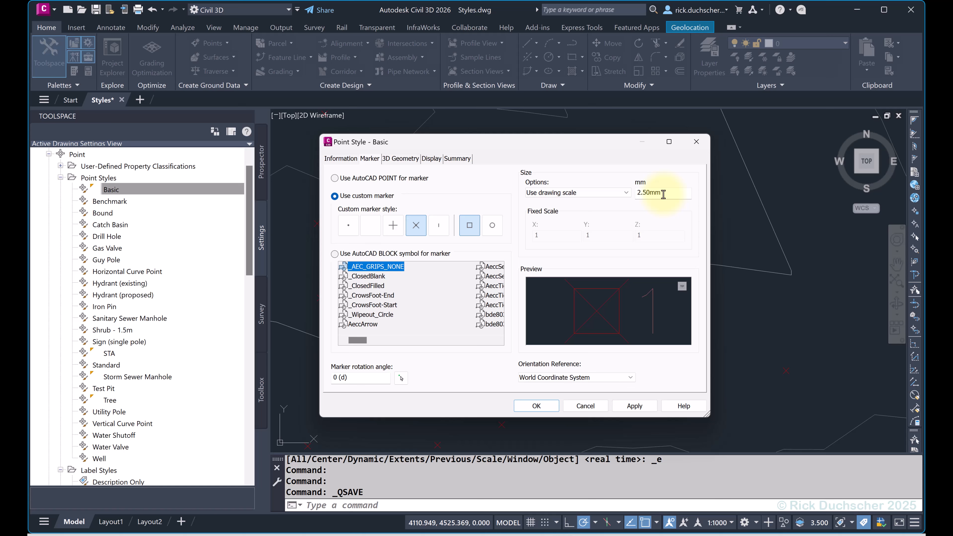
# Try the fixed scale option for the marker size and check its X and Y scale values.
pyautogui.click(615, 193)
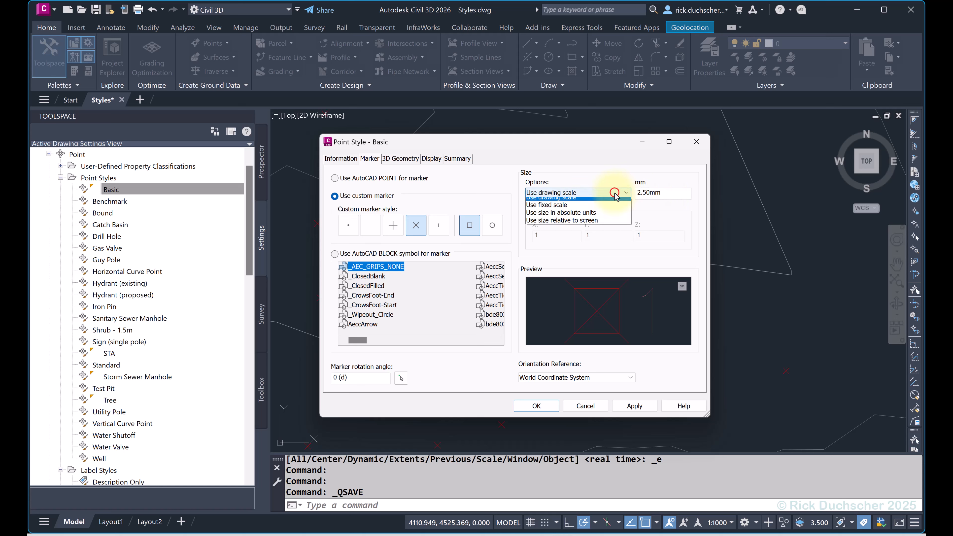
pyautogui.click(584, 210)
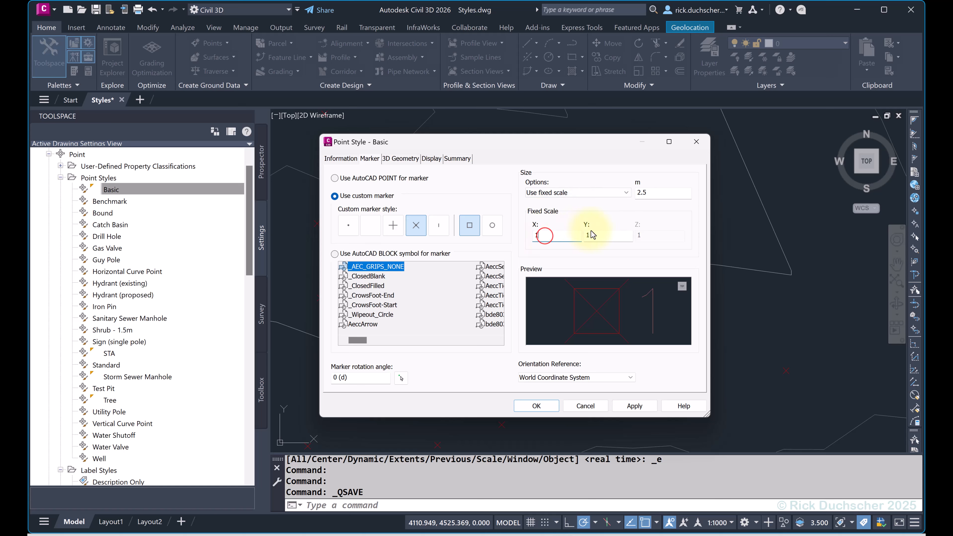
pyautogui.click(600, 235)
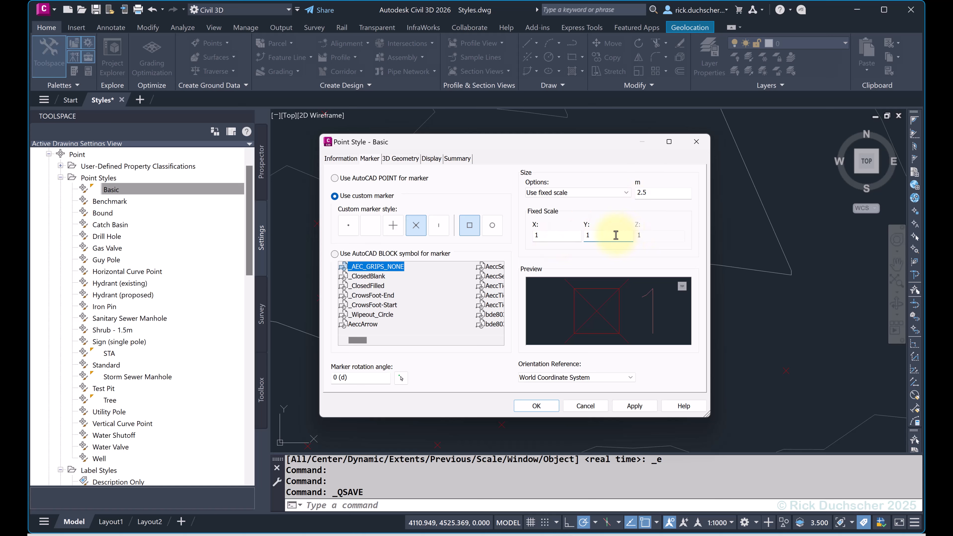
# Try sizing the marker in absolute units and check its size value.
pyautogui.click(574, 193)
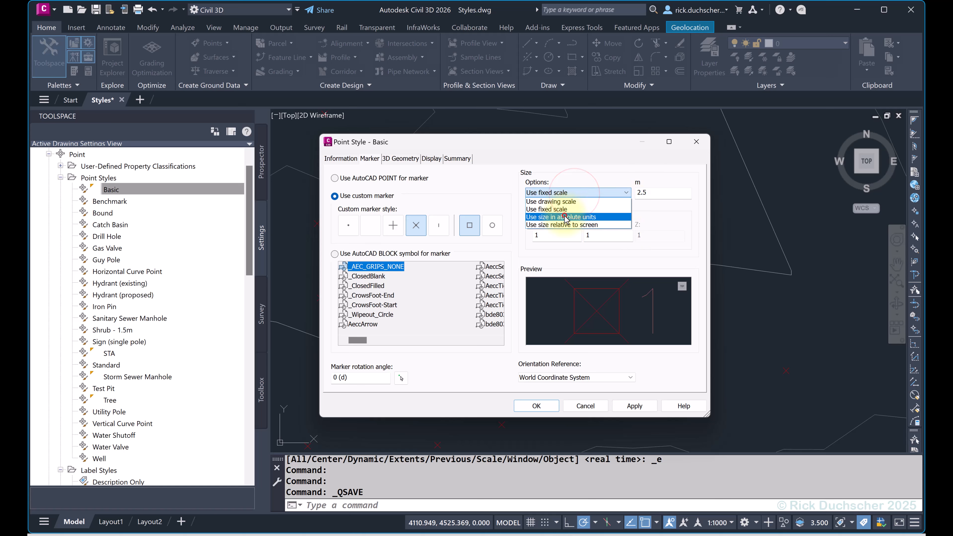
pyautogui.click(566, 217)
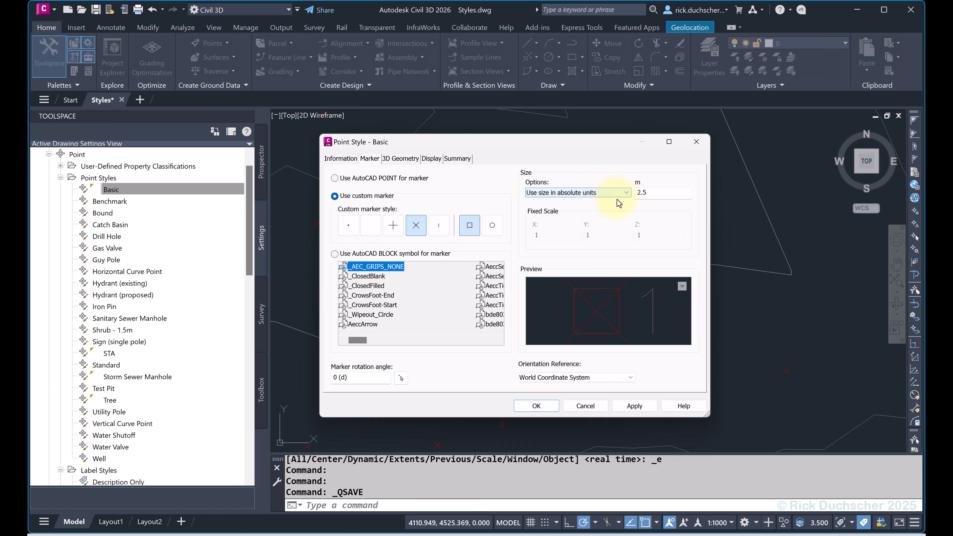
pyautogui.click(653, 193)
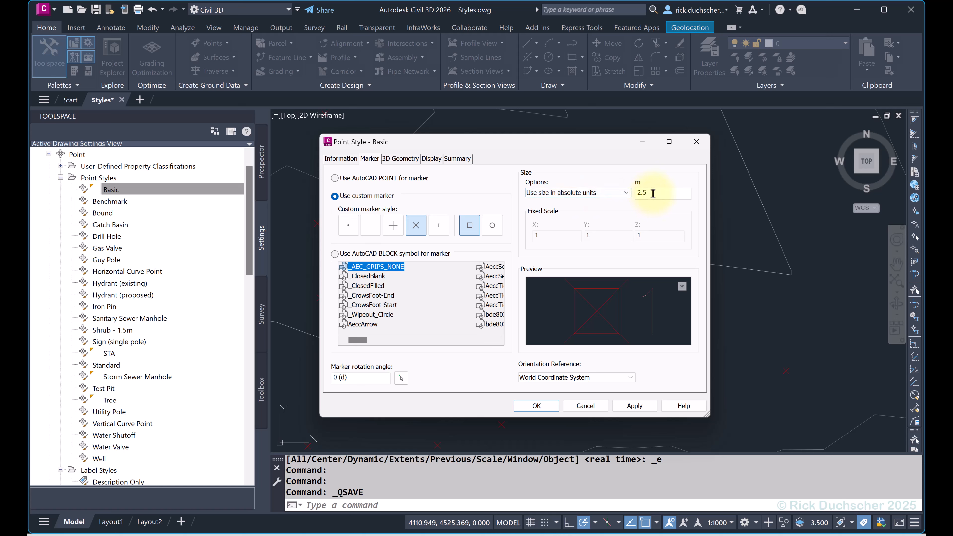
pyautogui.moveTo(653, 193); pyautogui.dragTo(633, 193)
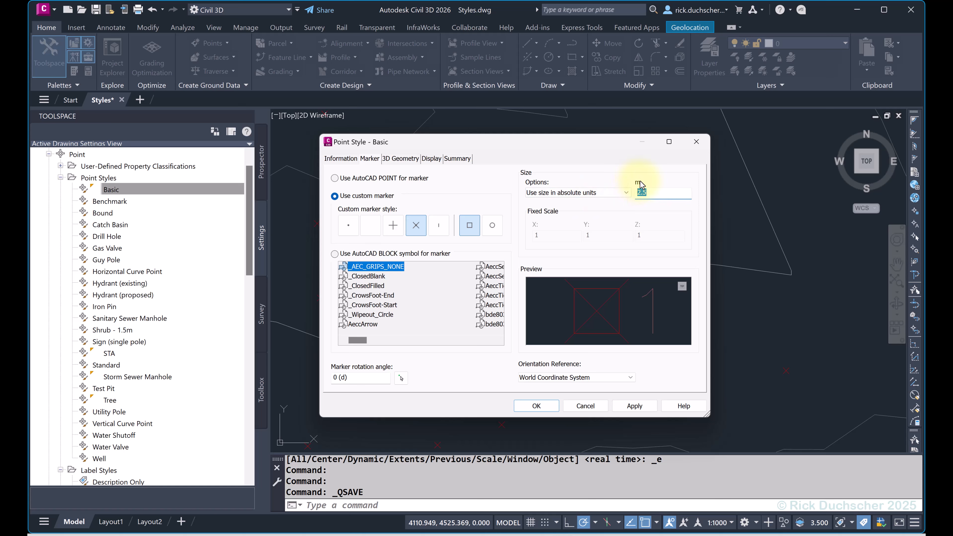
pyautogui.click(659, 192)
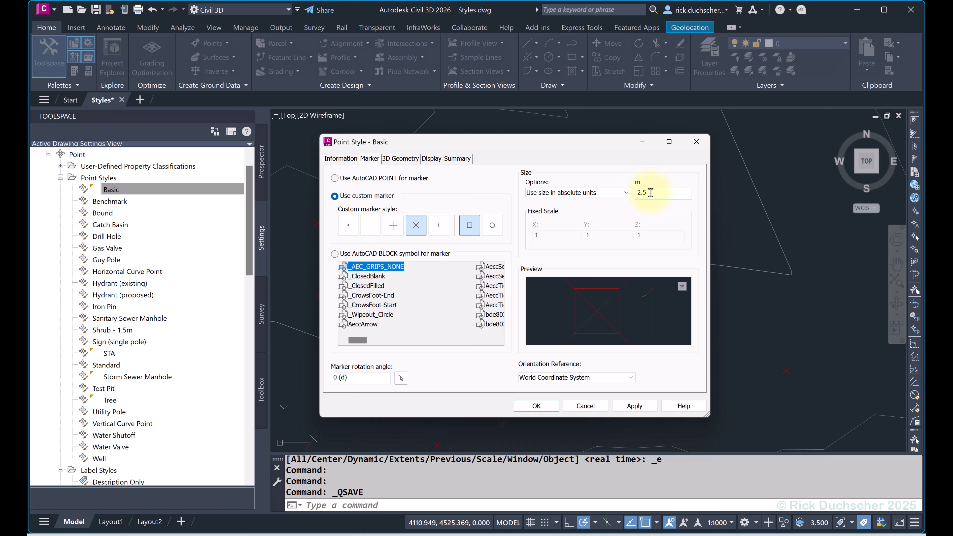
# Try sizing the marker relative to the screen, and return the size option to Use drawing scale.
pyautogui.click(581, 192)
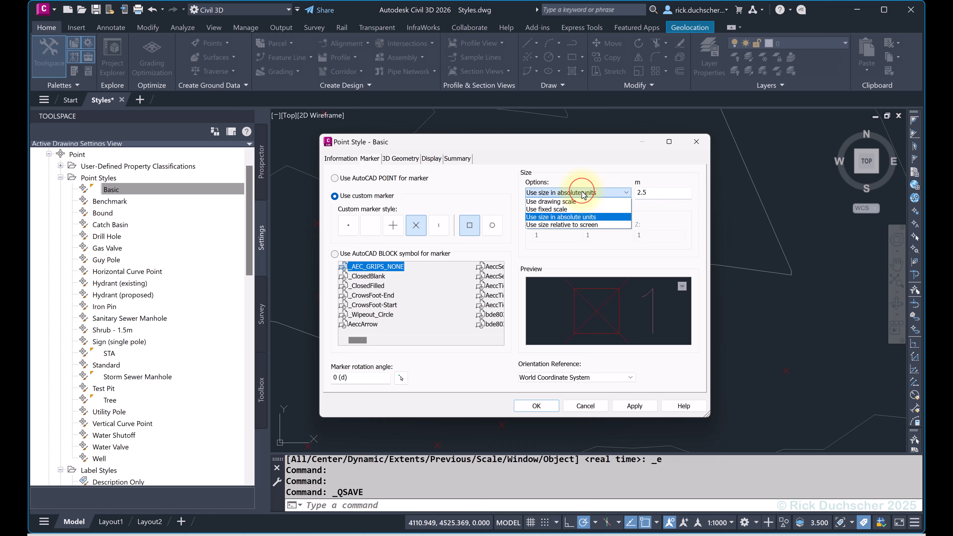
pyautogui.click(592, 226)
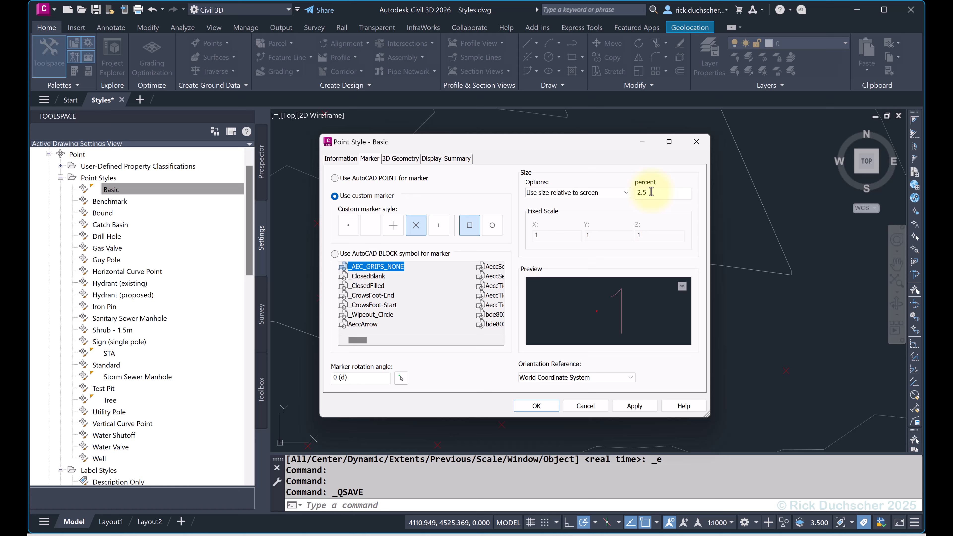
pyautogui.click(574, 193)
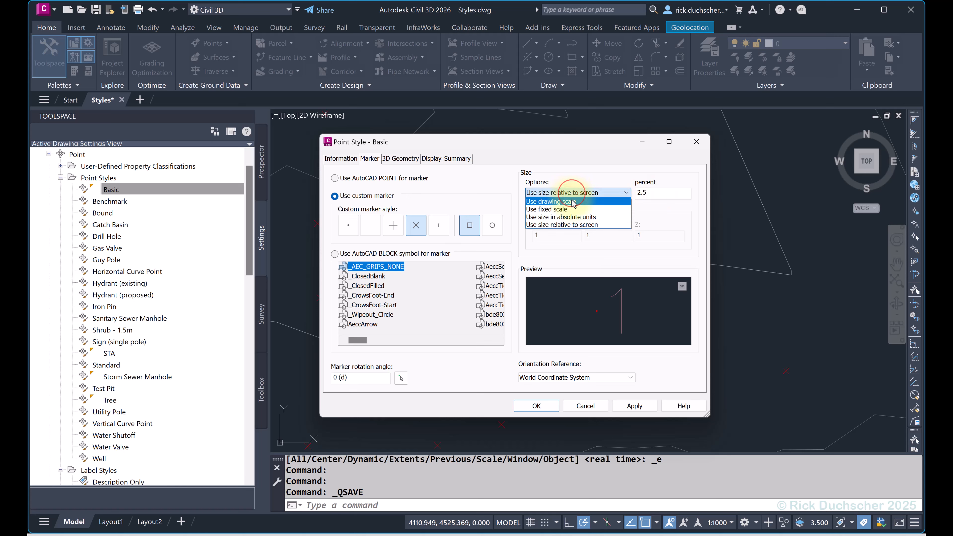
pyautogui.click(572, 204)
# Review the 3D geometry and the component display settings of the Basic point style.
pyautogui.moveTo(555, 147); pyautogui.dragTo(629, 161)
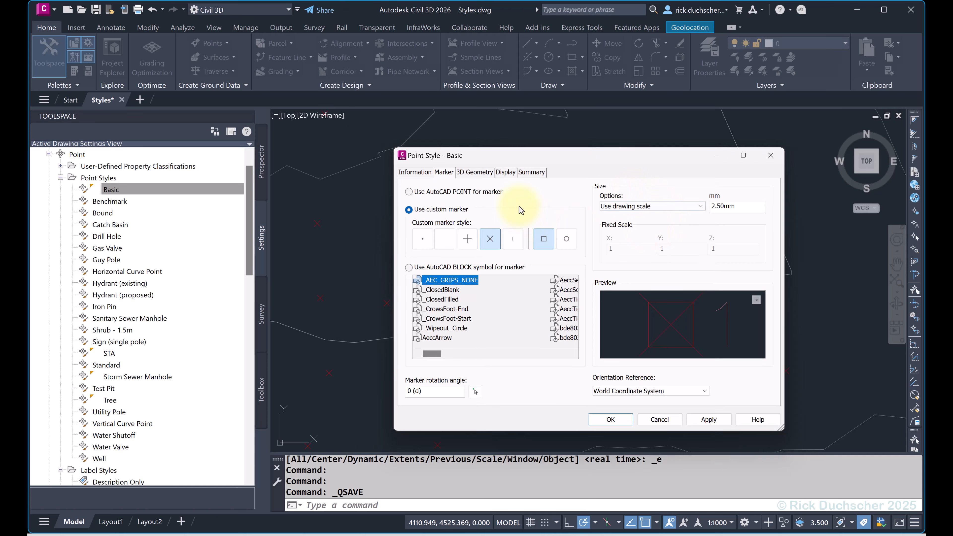
pyautogui.click(473, 176)
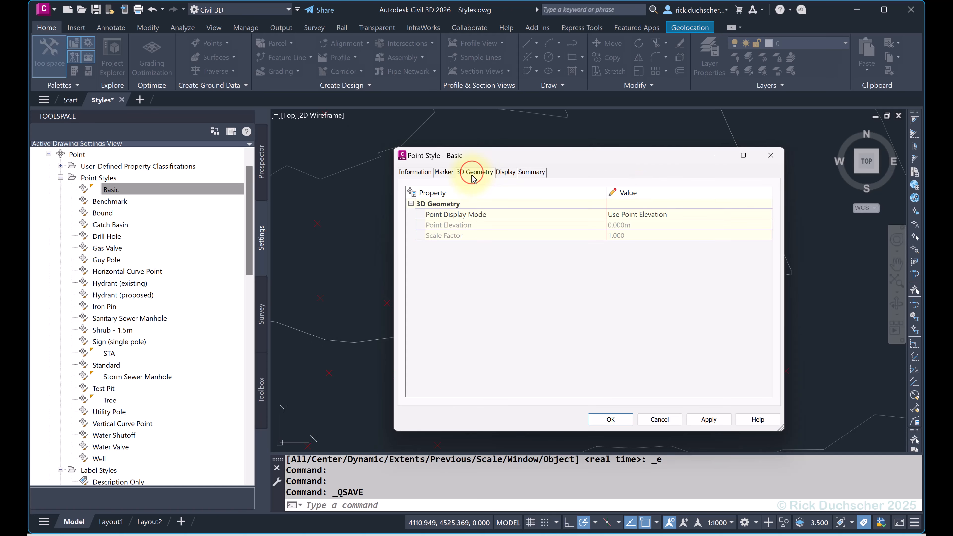
pyautogui.click(513, 175)
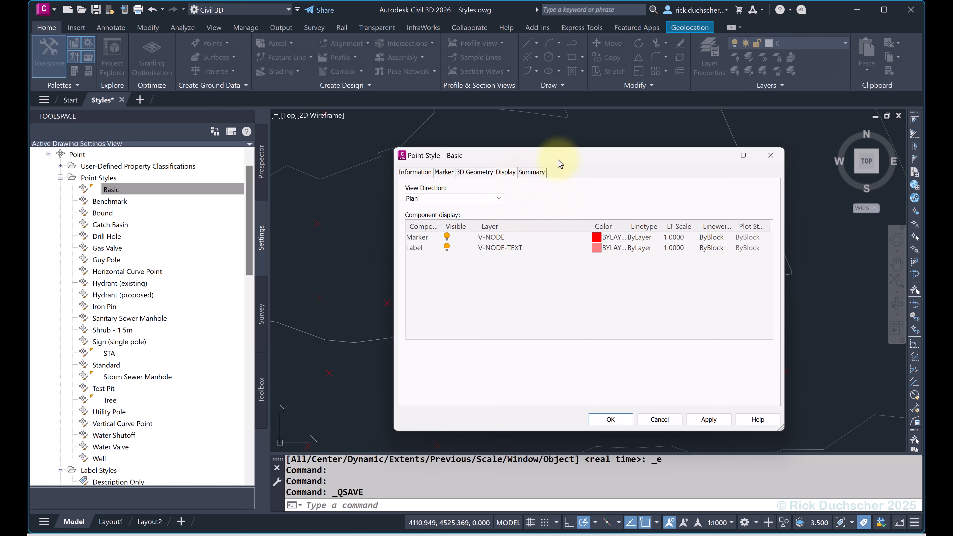
# Try hiding the Label component of the Basic point style in plan view, and turn its visibility back on.
pyautogui.moveTo(559, 160); pyautogui.dragTo(308, 164)
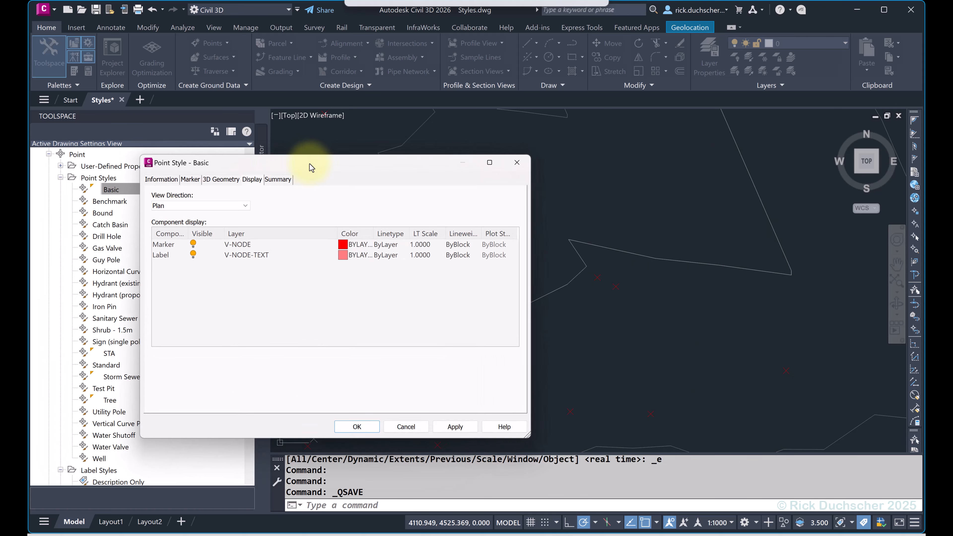
pyautogui.click(193, 254)
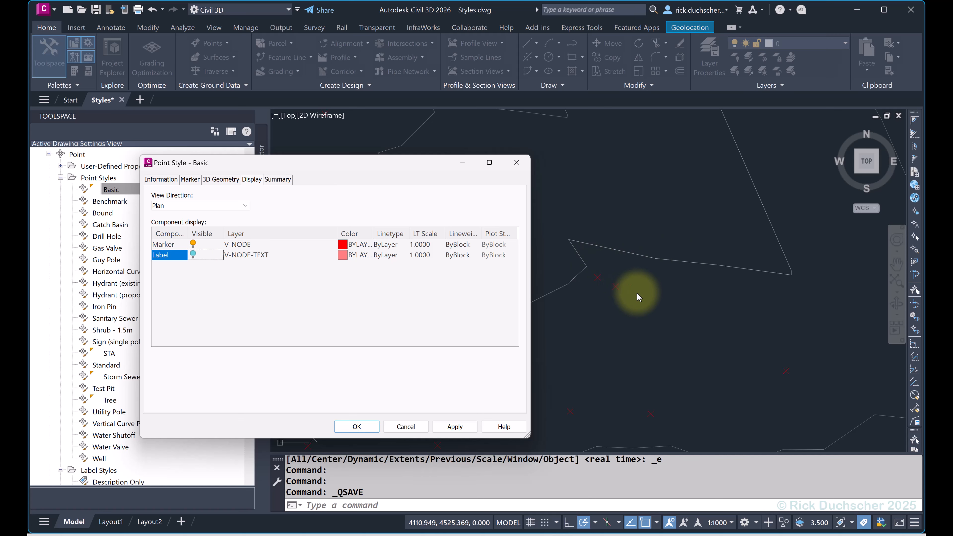
pyautogui.click(193, 256)
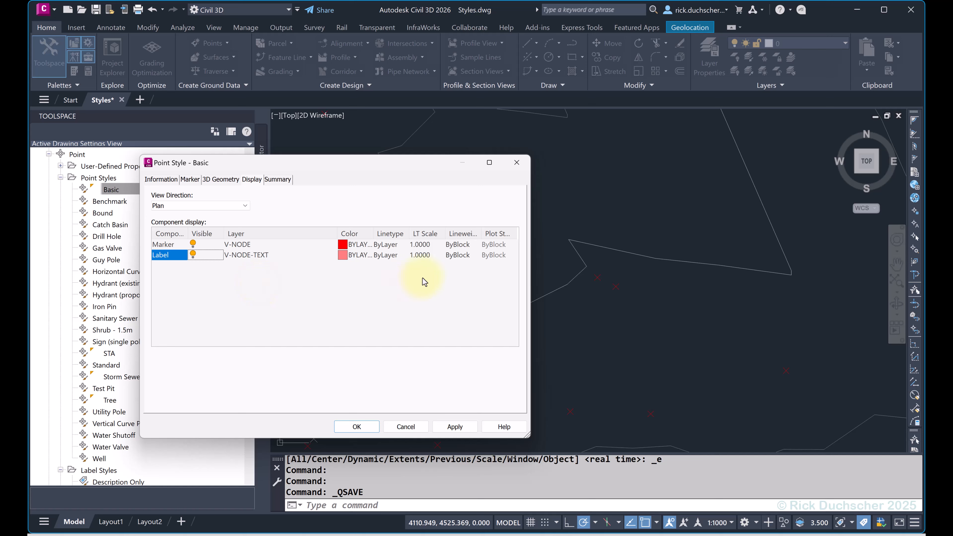
# Check the layer choices for the Marker component without changing its layer, and review the style summary before closing the Basic point style.
pyautogui.click(240, 244)
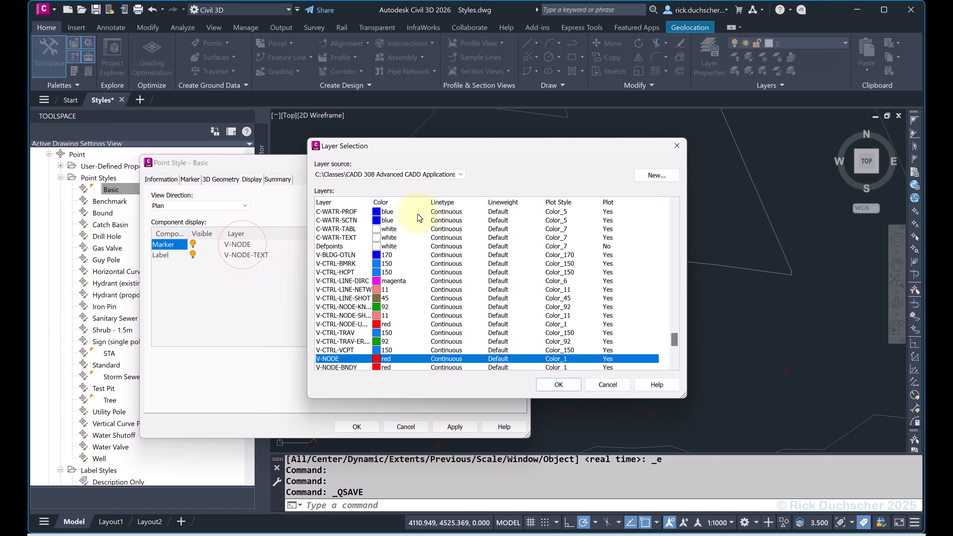
pyautogui.click(677, 146)
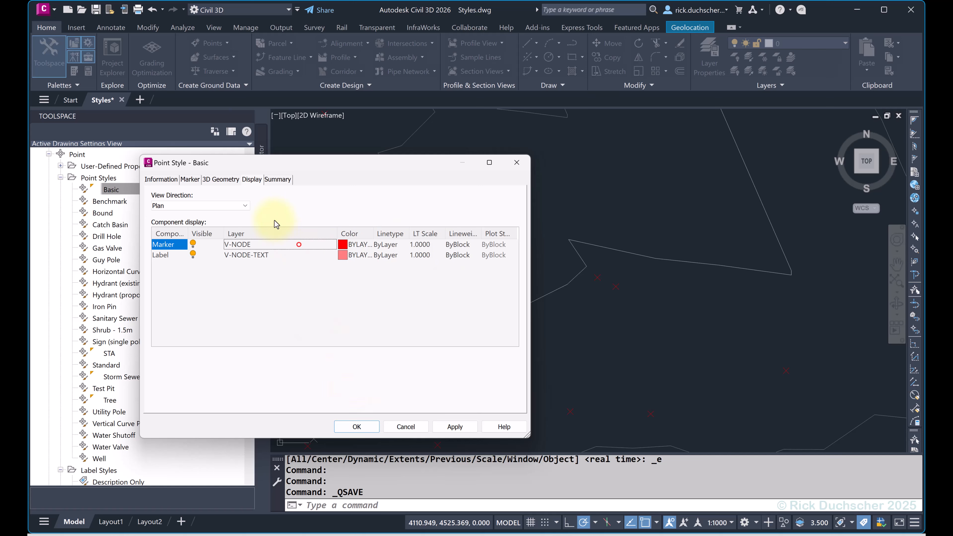
pyautogui.click(680, 139)
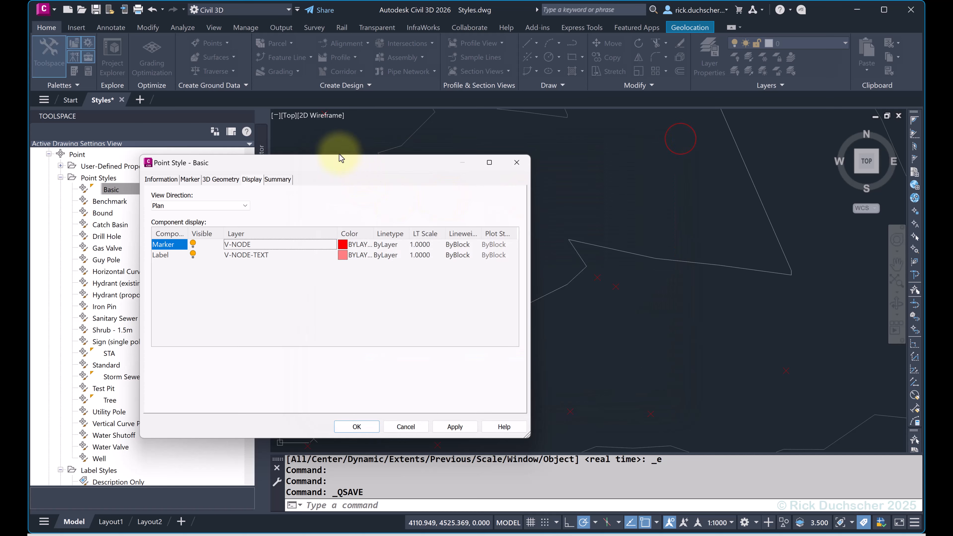
pyautogui.click(278, 179)
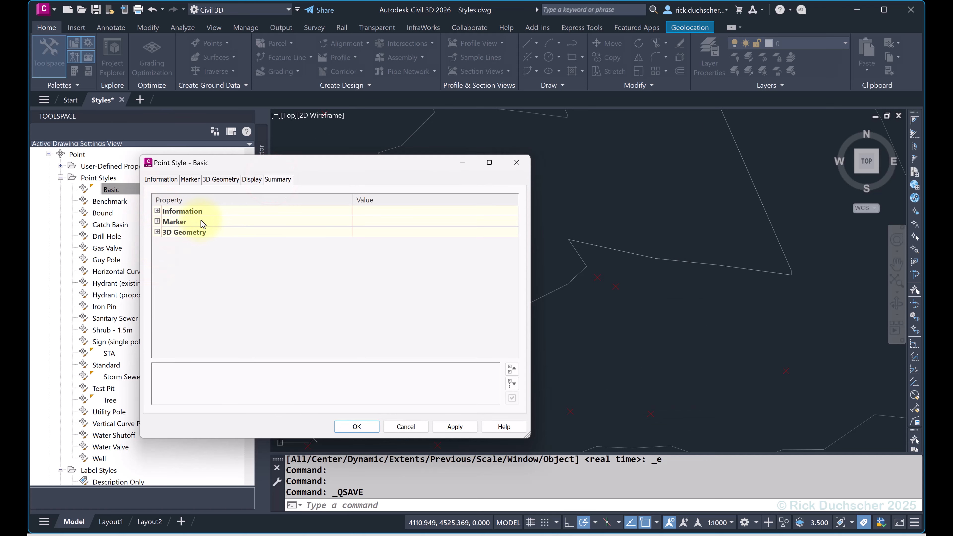
pyautogui.click(347, 427)
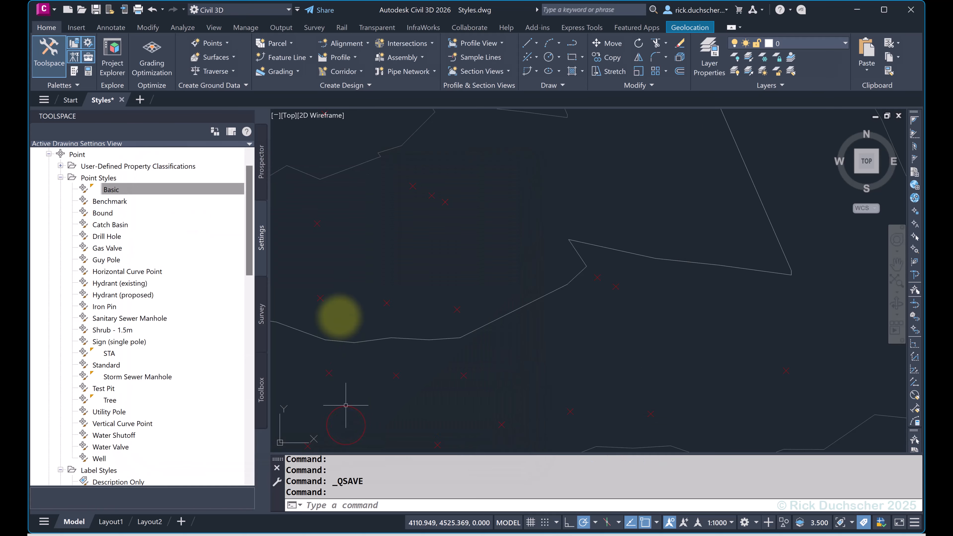
# Set the default point style of the _All Points point group to Catch Basin and apply the change.
pyautogui.click(263, 185)
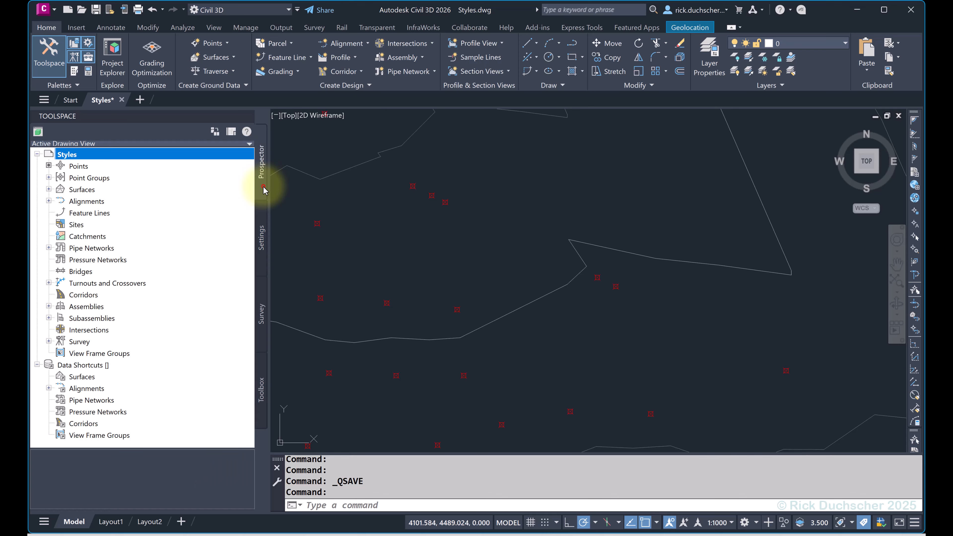
pyautogui.click(49, 177)
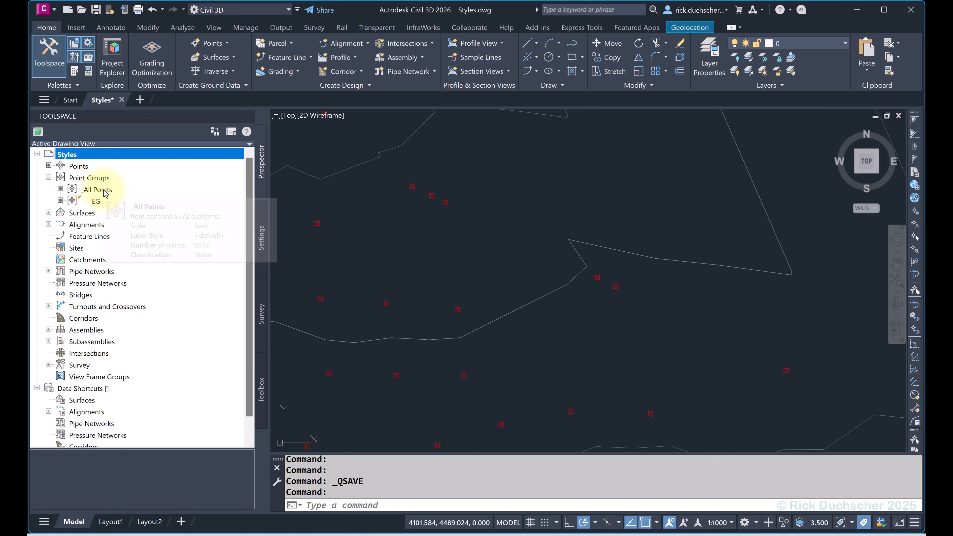
pyautogui.click(105, 190)
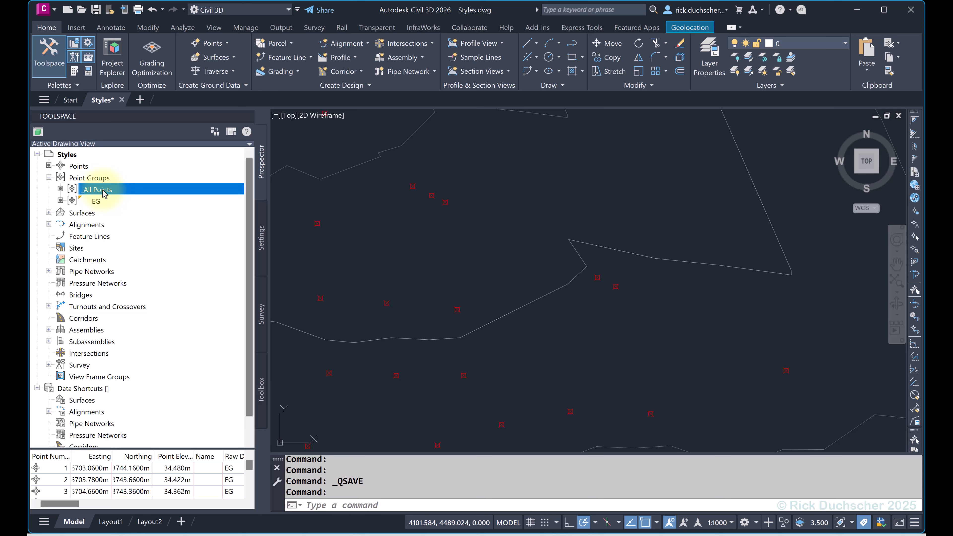
pyautogui.rightClick(104, 191)
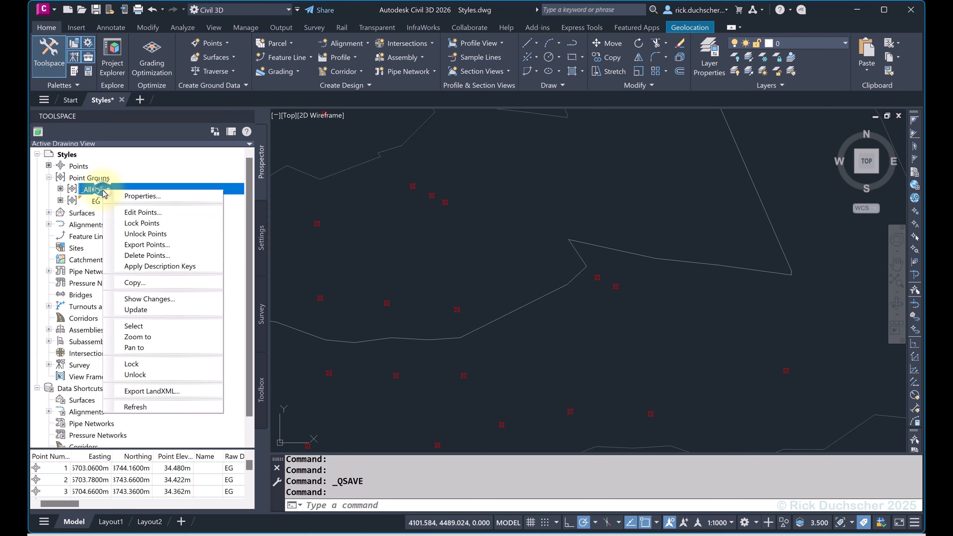
pyautogui.click(132, 196)
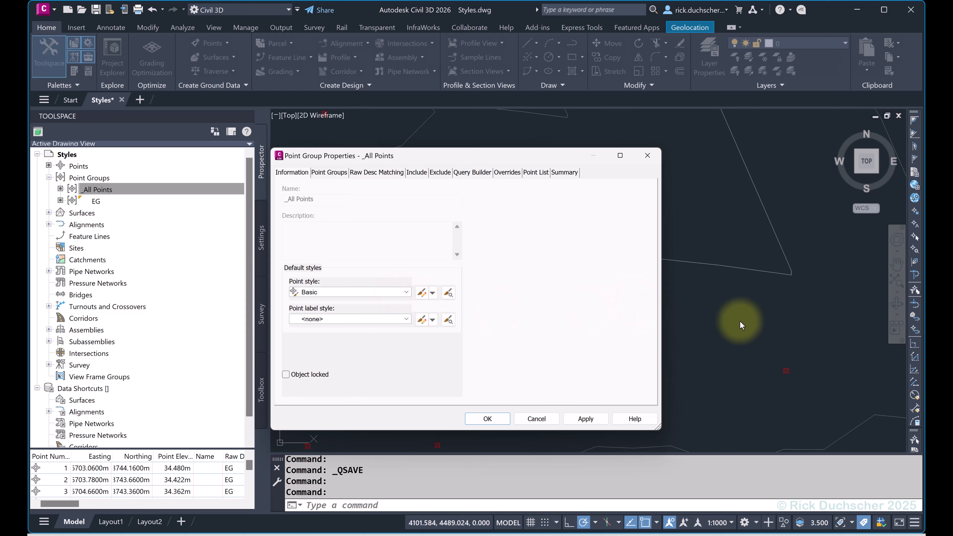
pyautogui.click(400, 292)
pyautogui.click(327, 330)
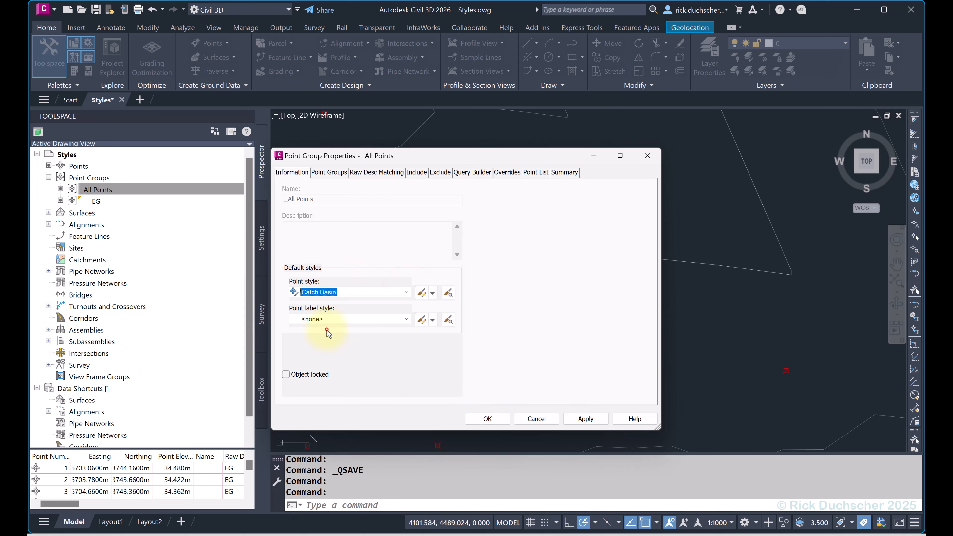
pyautogui.click(585, 418)
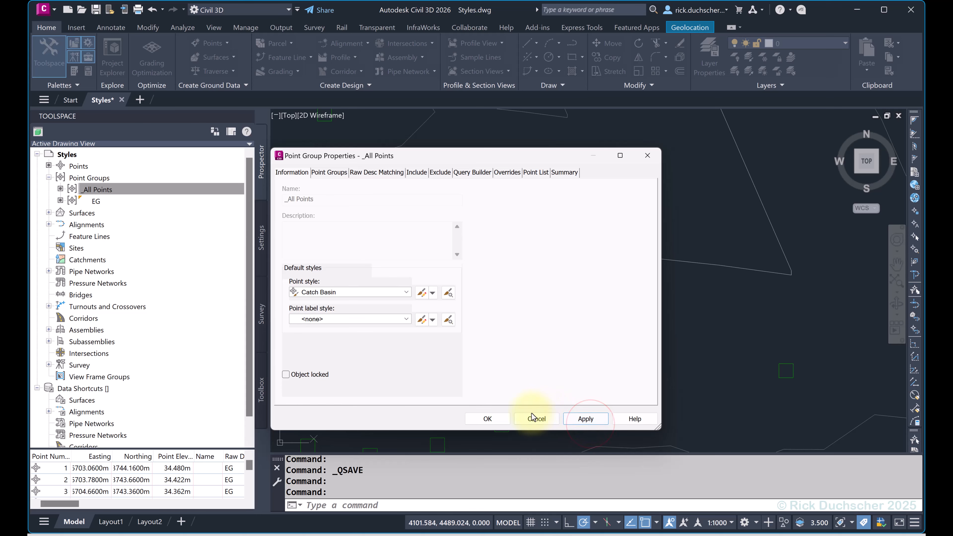
pyautogui.click(491, 419)
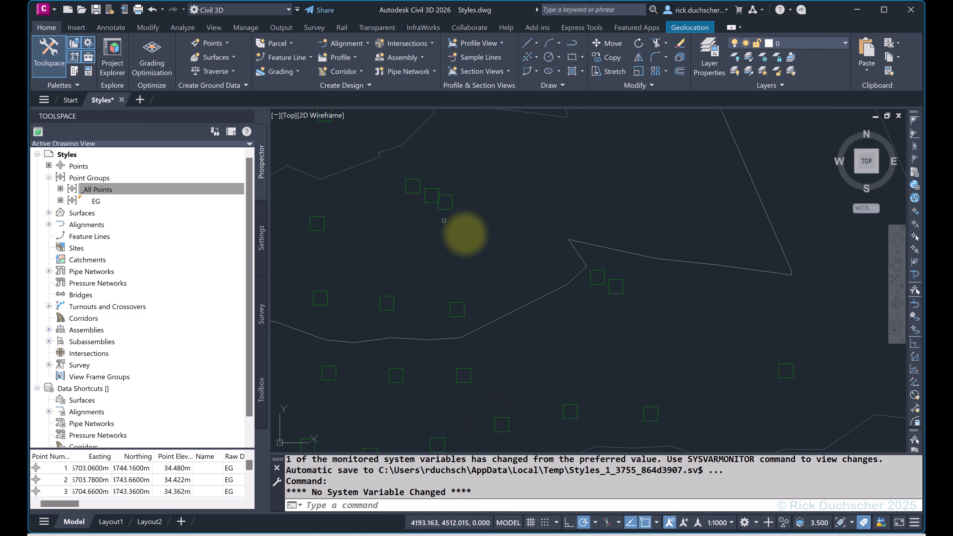
# Select the _All Points point group again.
pyautogui.click(100, 190)
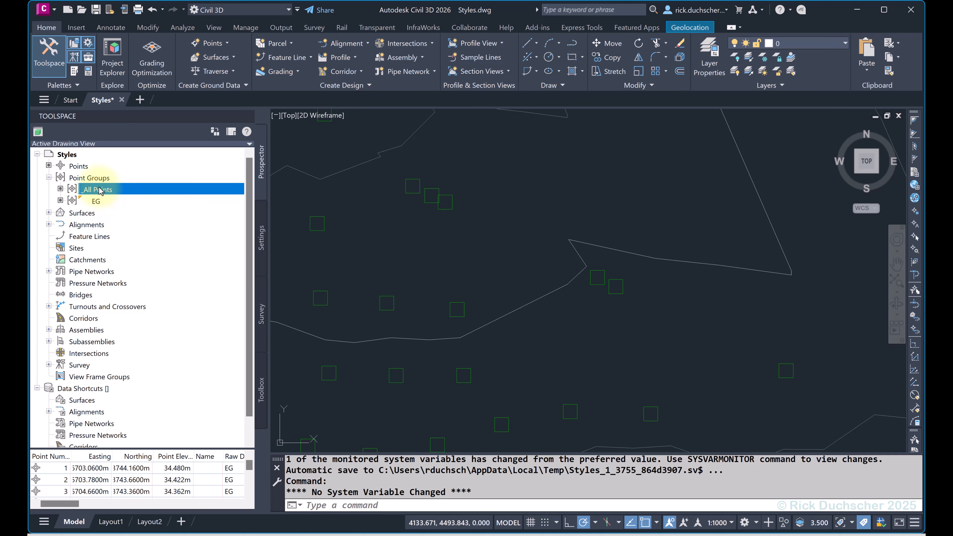